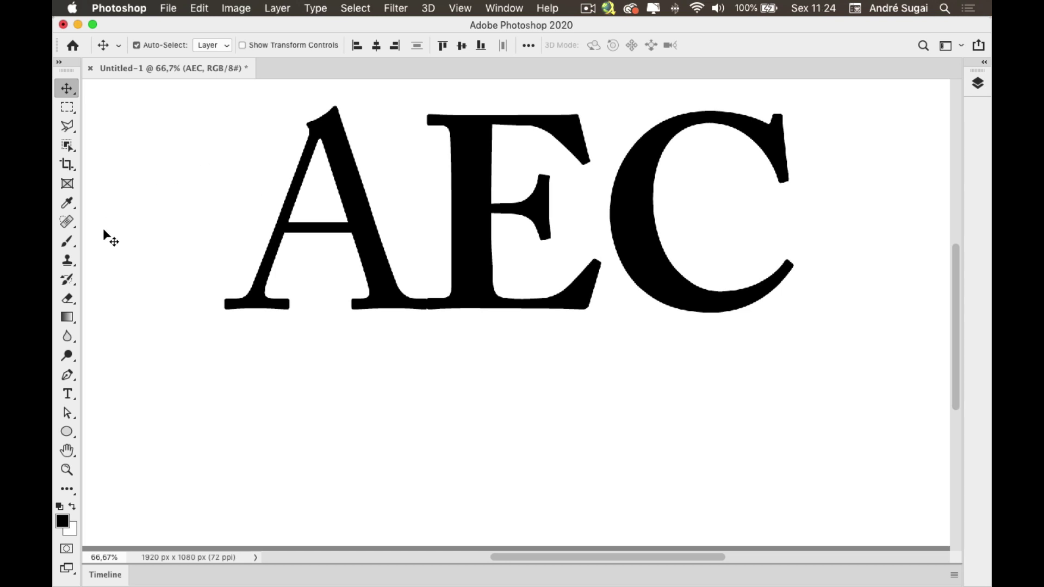
Step: Swap the A in AEC for its ornamental alternate, then restore the plain serif A
left_click(69, 393)
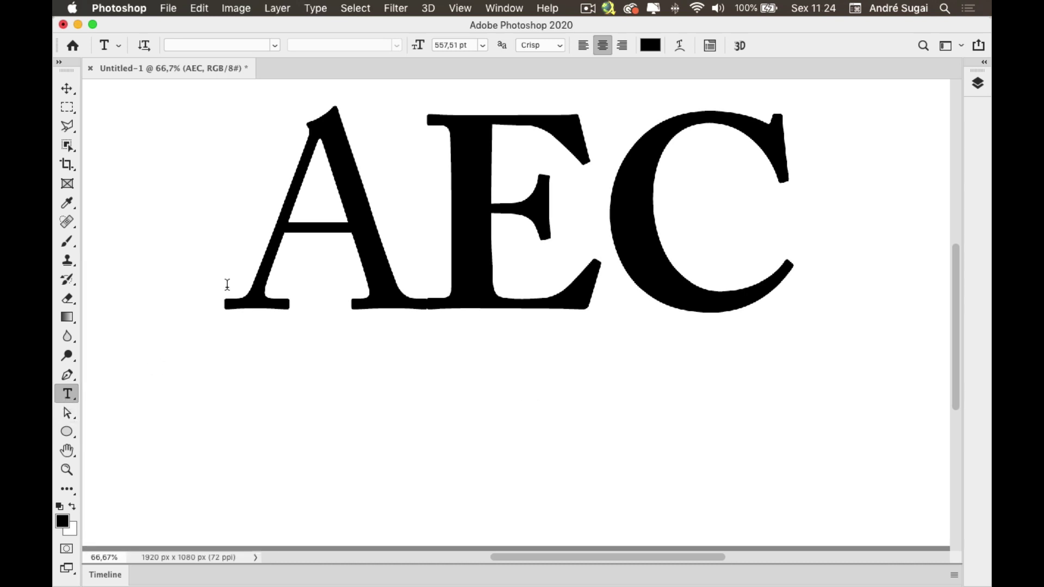
left_click_drag(241, 275, 361, 280)
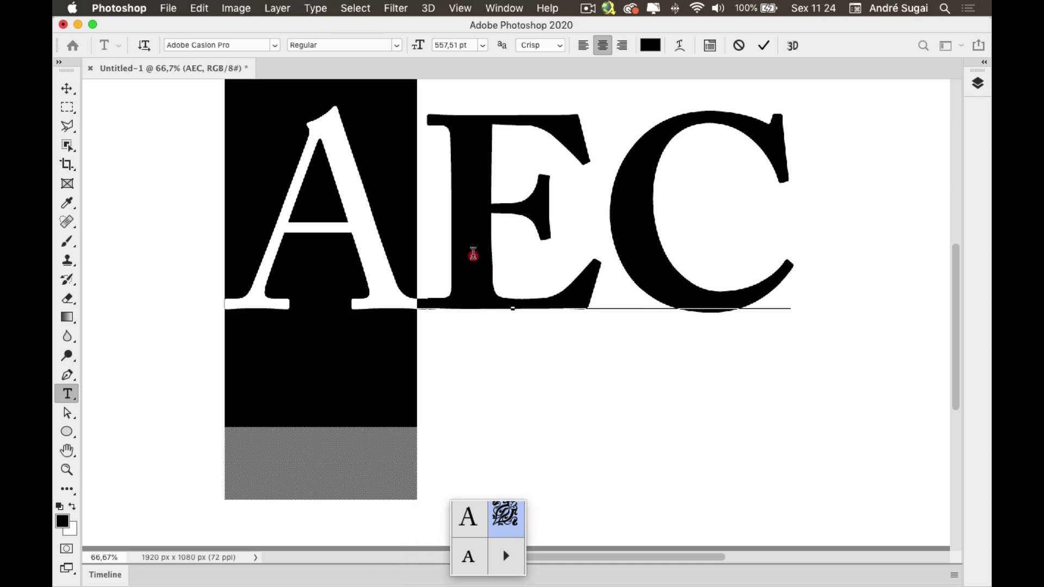
left_click(428, 257)
left_click(420, 259)
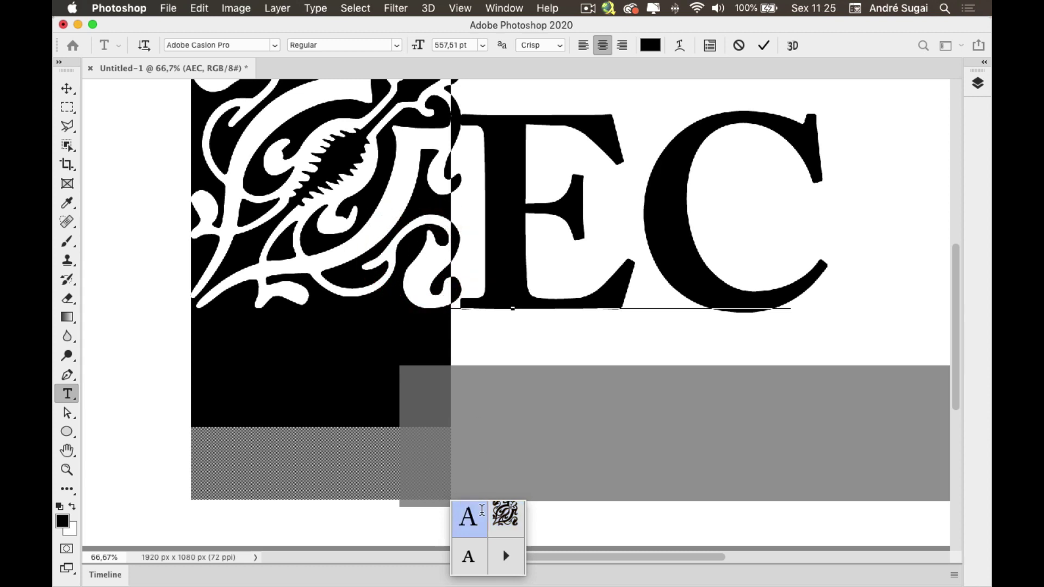
left_click(475, 517)
Step: Select the E, the C, then the E again, and commit the text edit
left_click_drag(429, 270, 566, 277)
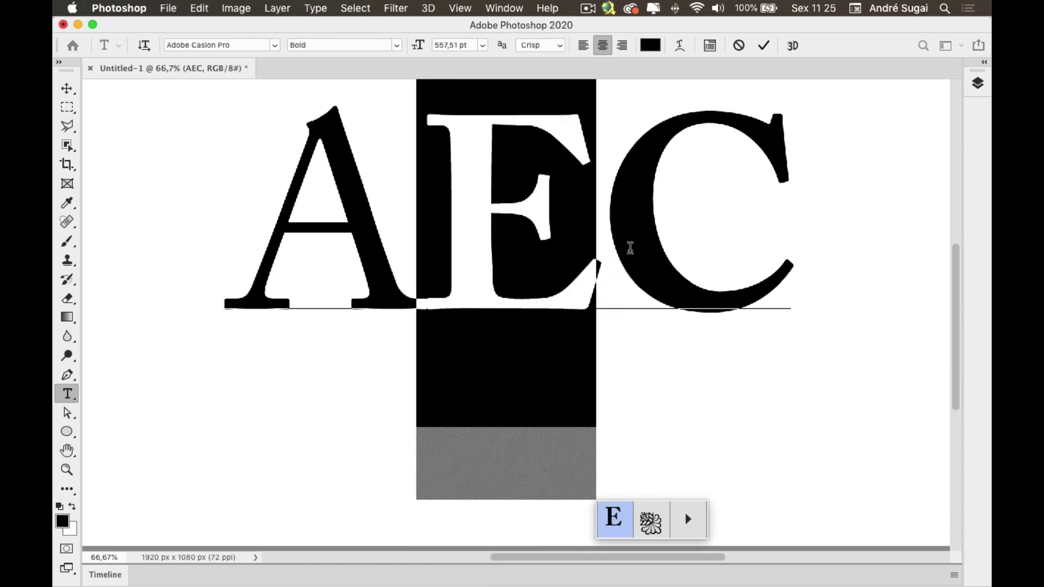
left_click(610, 226)
left_click_drag(613, 226, 738, 231)
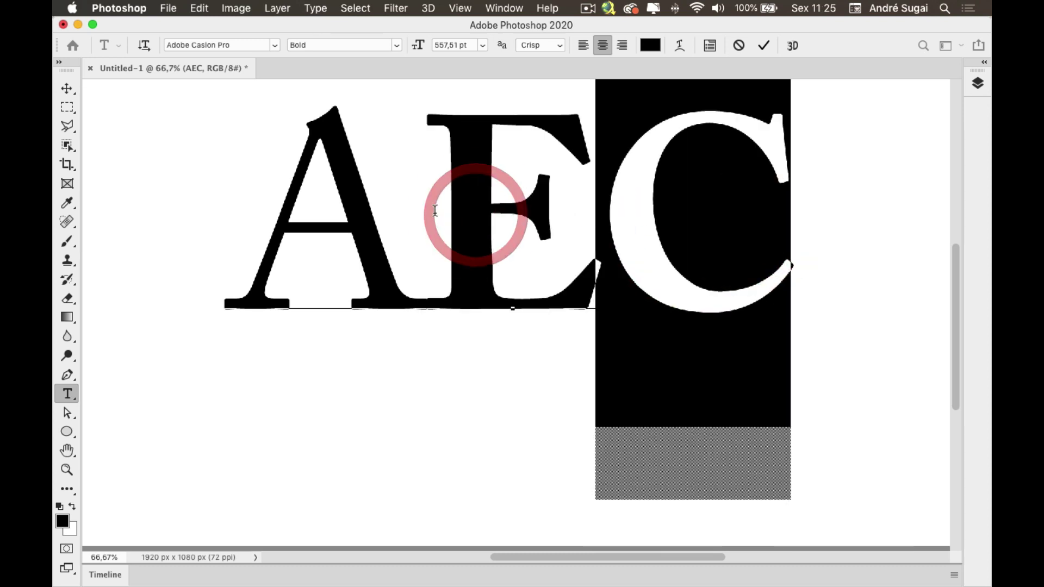
left_click_drag(476, 212, 608, 223)
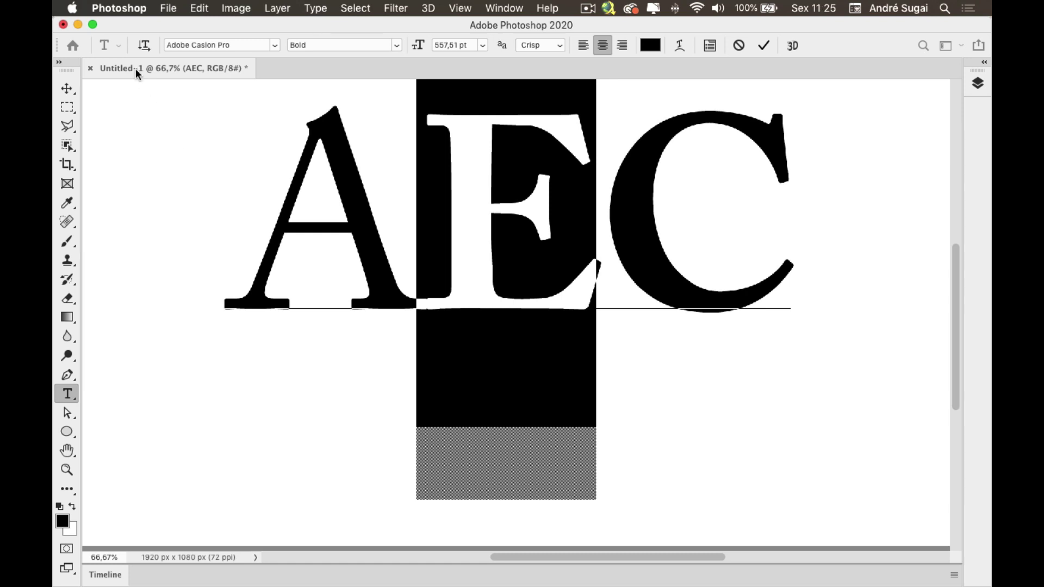
left_click(233, 158)
Step: With the Move tool active, uncheck 'Enable Type layer glyph alternates' in Type preferences
left_click(66, 88)
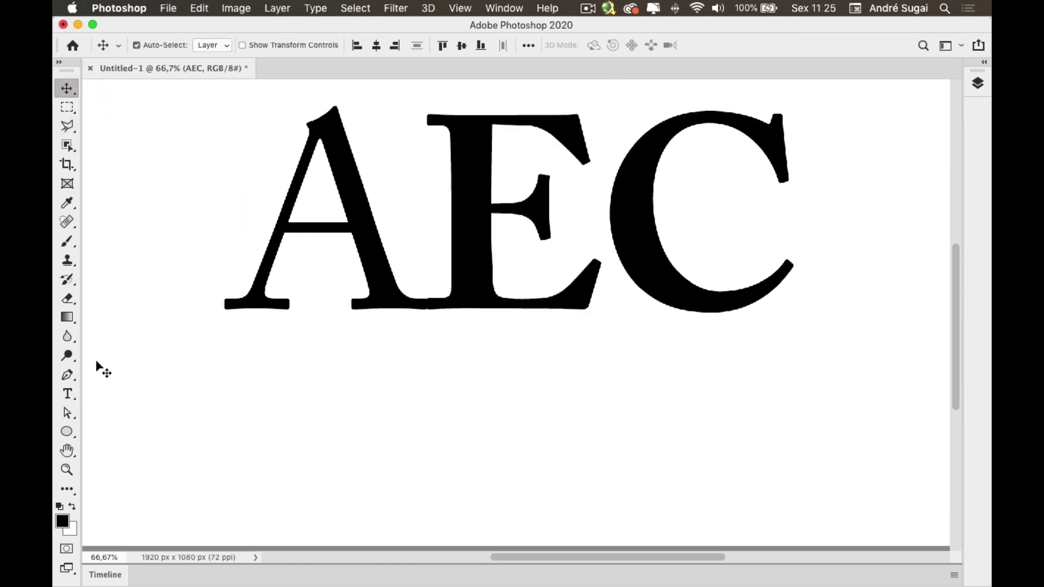
left_click(127, 7)
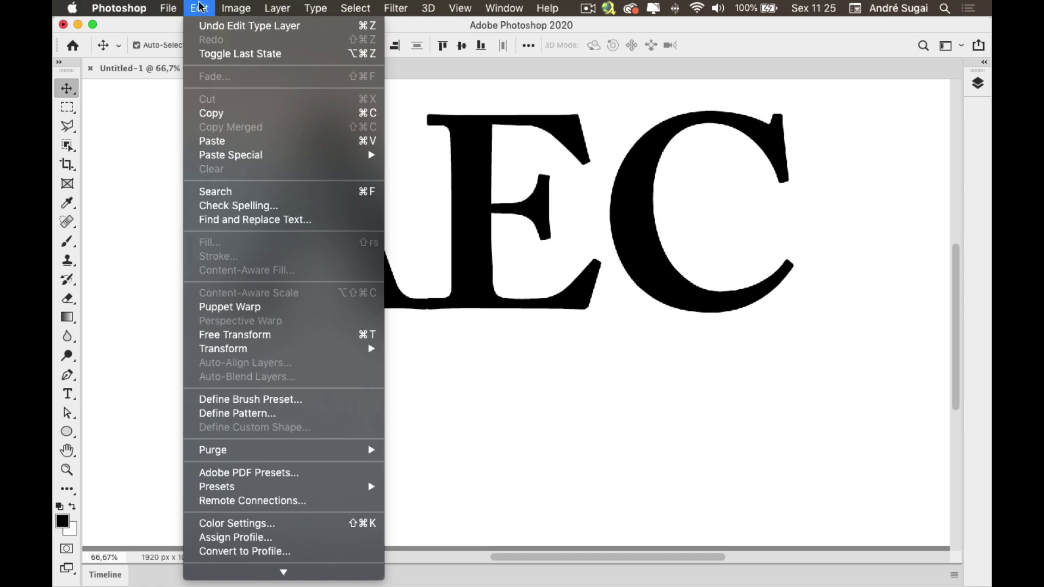
mouse_move(129, 53)
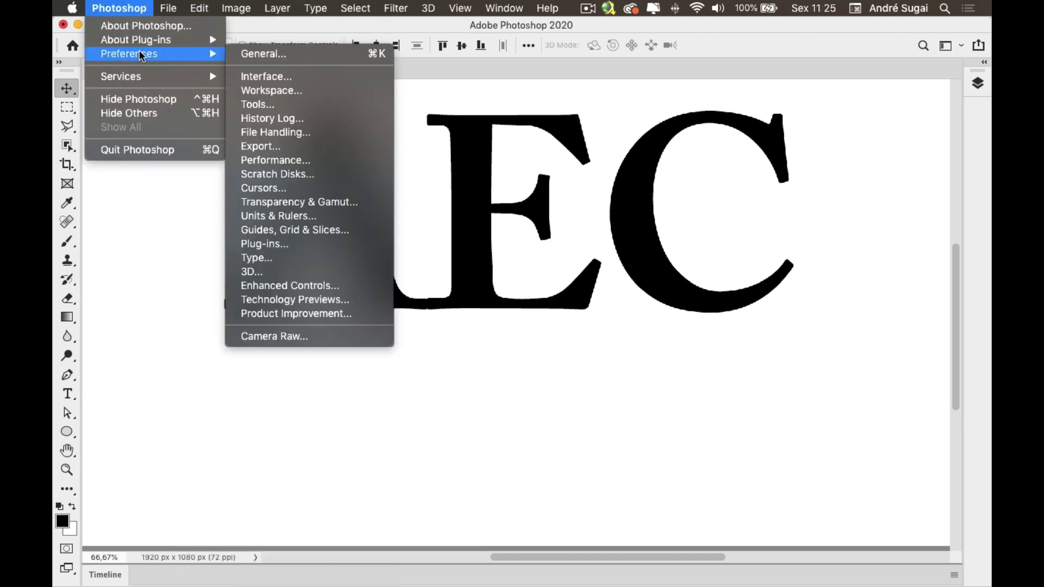
left_click(268, 262)
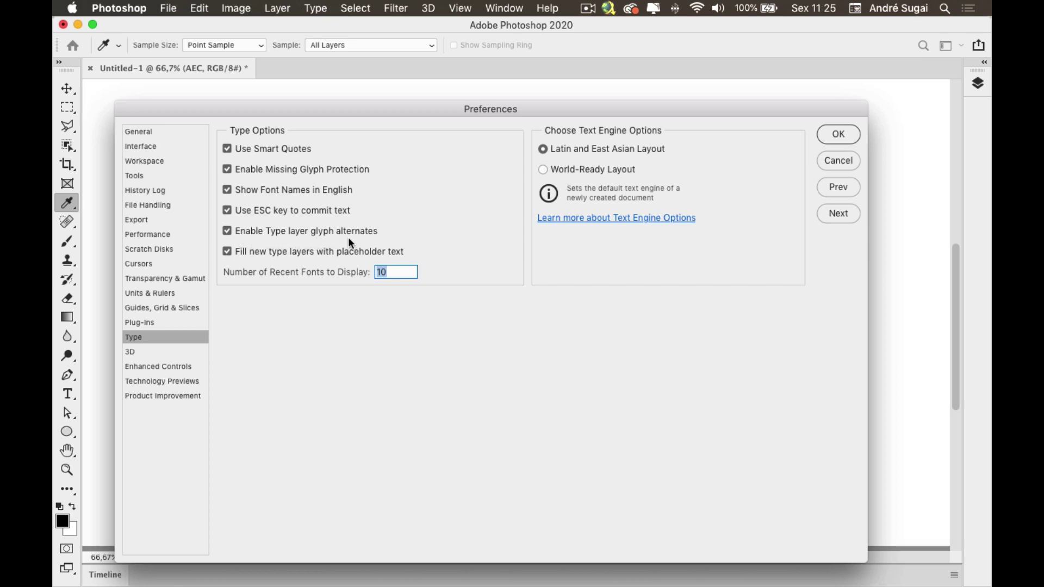
left_click(227, 230)
left_click(828, 137)
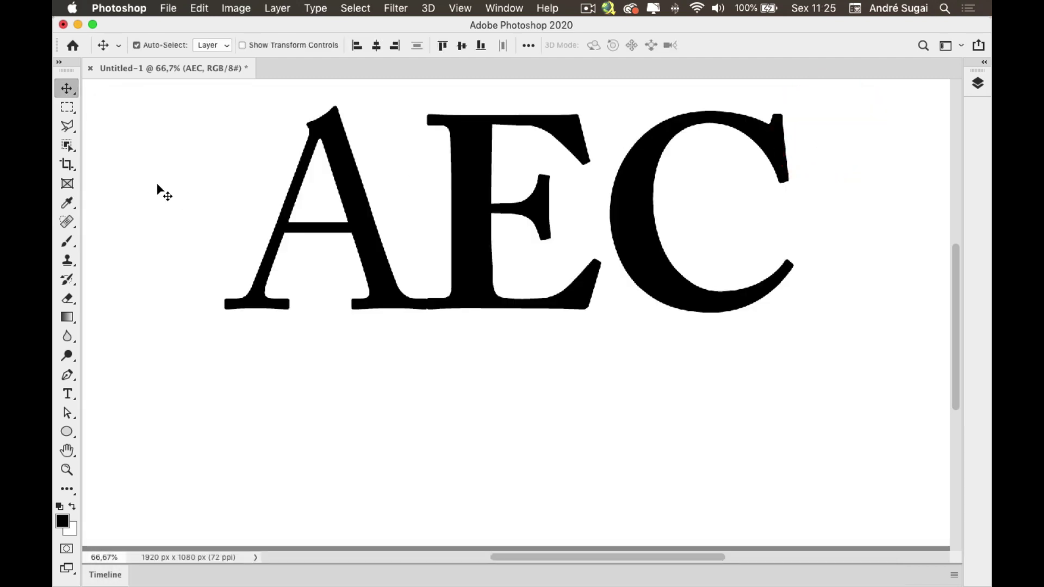
Step: Select the A, C and E of AEC in turn, ending on the A
left_click(67, 394)
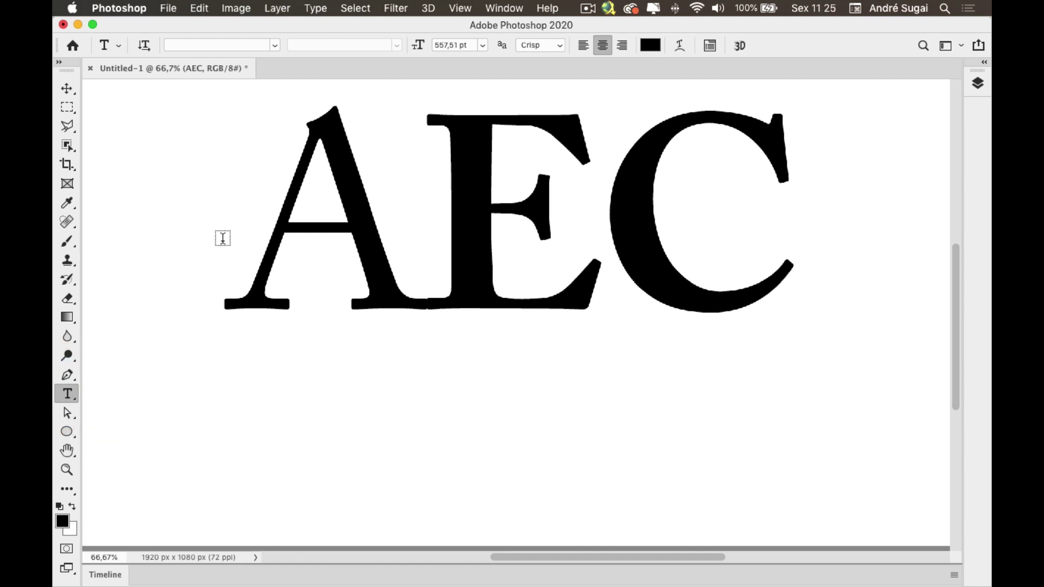
left_click_drag(252, 233, 350, 232)
left_click(350, 232)
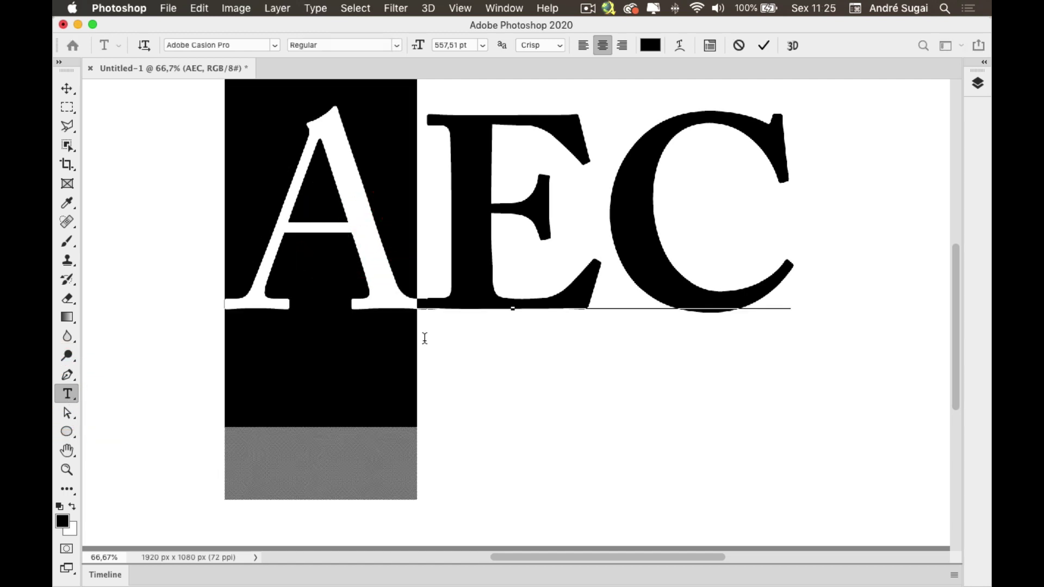
left_click_drag(426, 249, 770, 246)
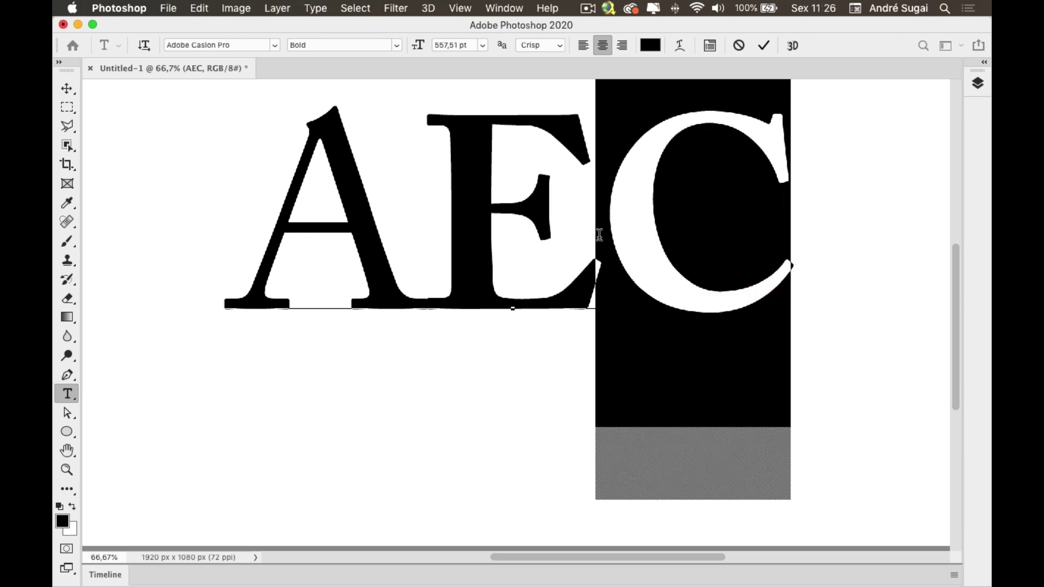
left_click_drag(598, 235, 449, 230)
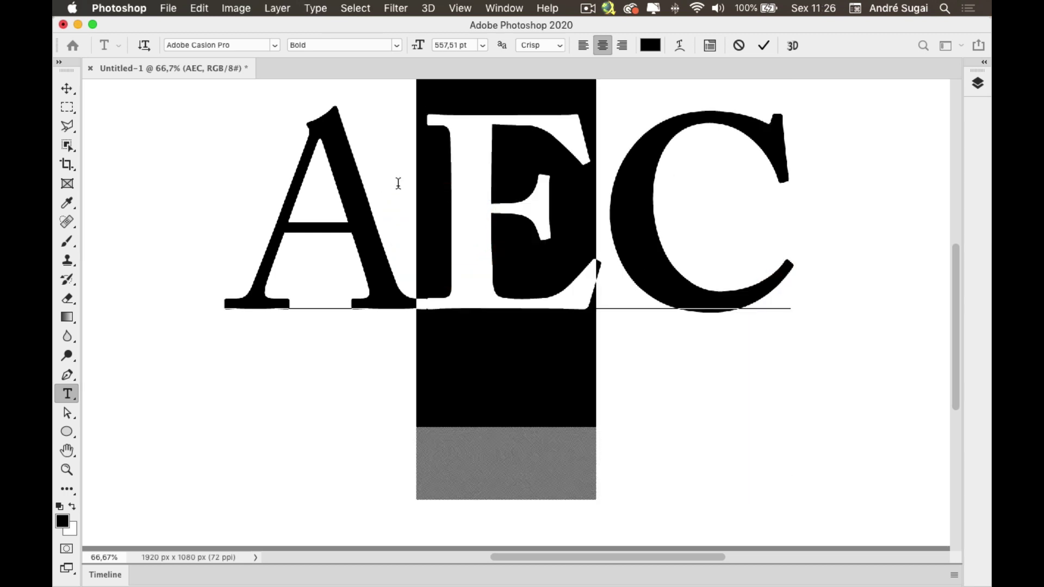
left_click_drag(416, 194, 272, 190)
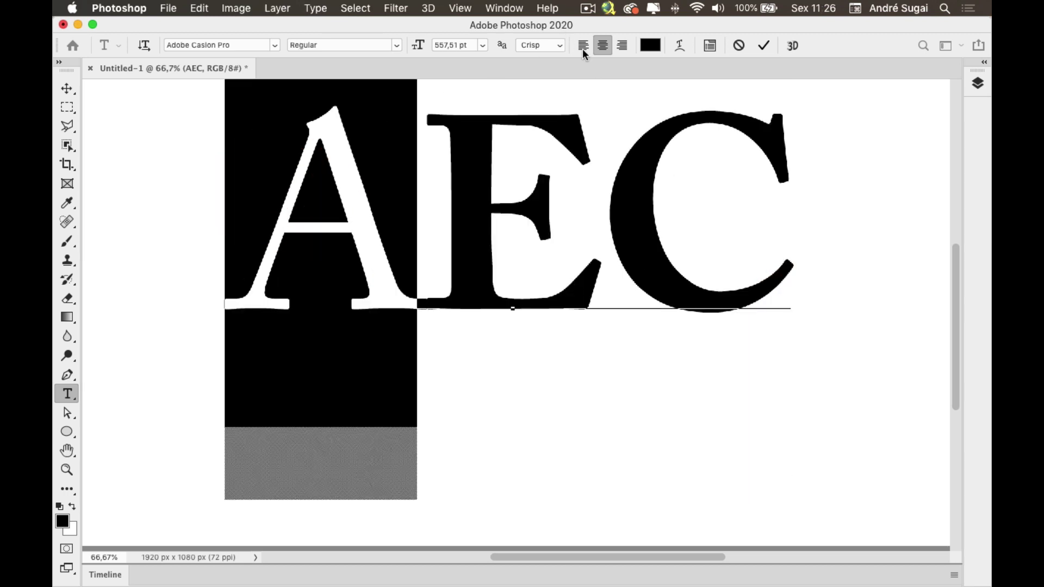
Step: View the A's available alternates in the Glyphs panel, then close it
left_click(484, 9)
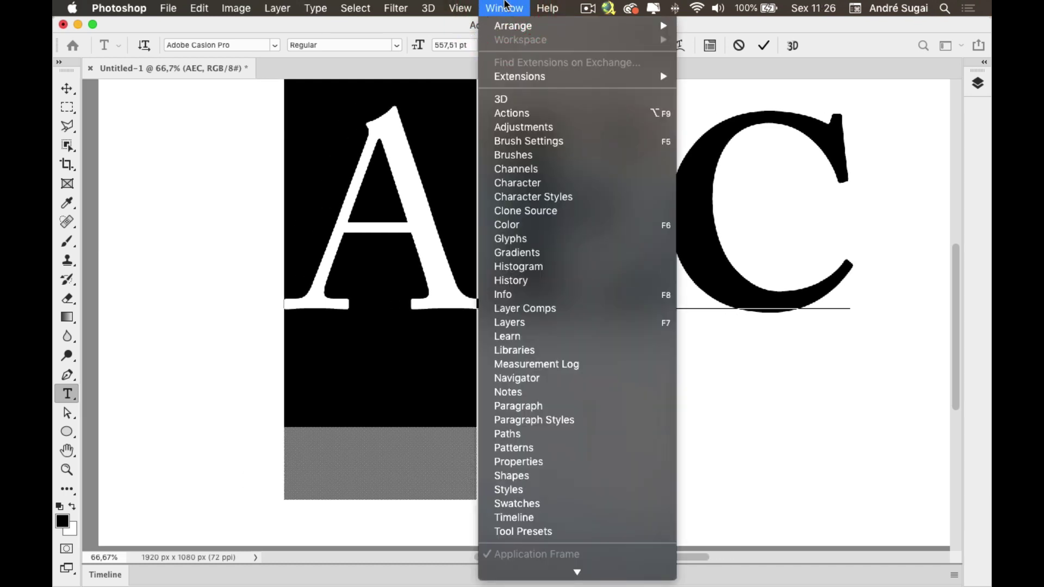
left_click(522, 239)
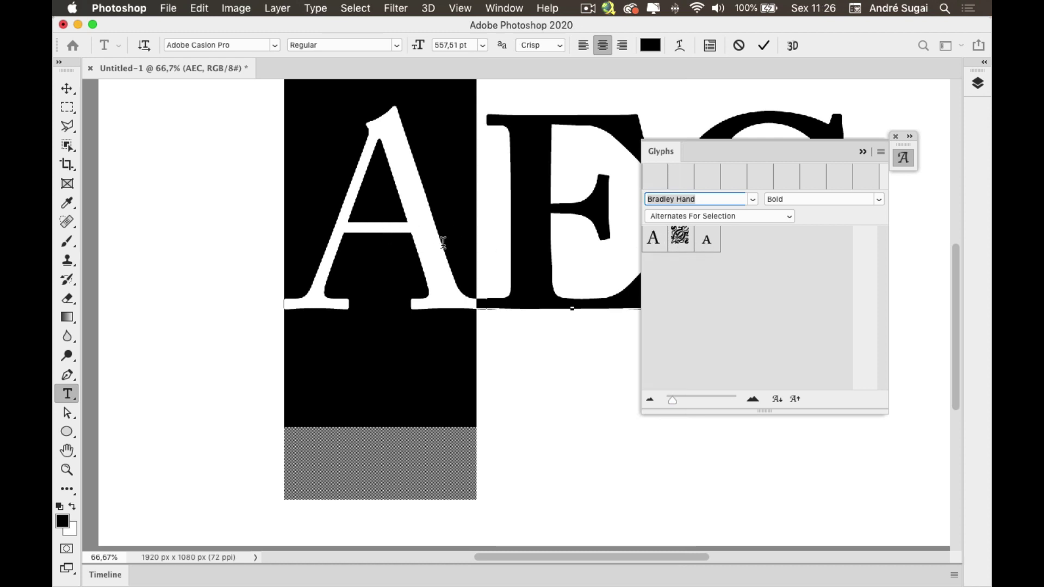
left_click(895, 136)
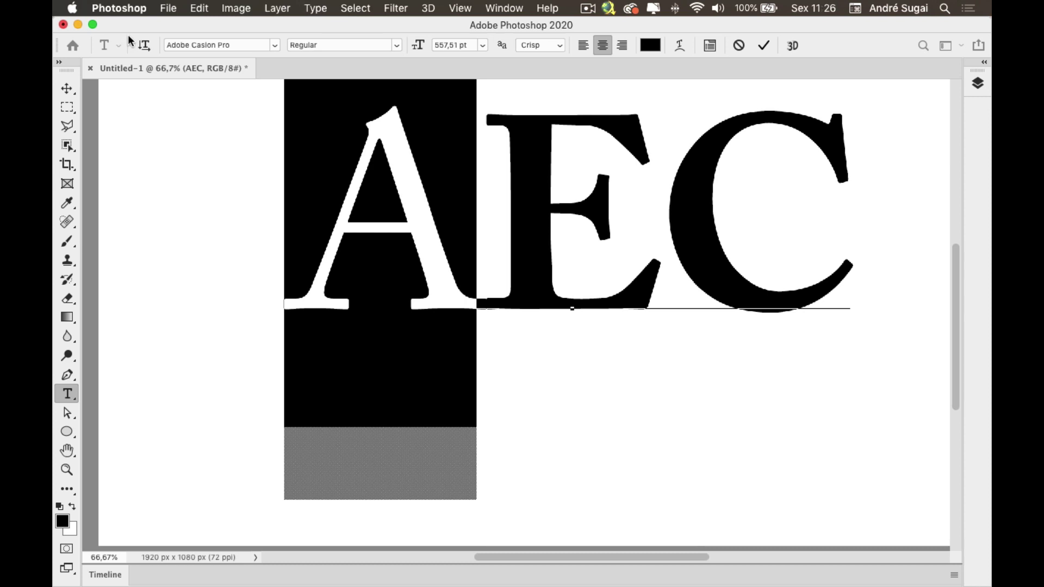
Step: Commit the text and re-check 'Enable Type layer glyph alternates' in Type preferences
left_click(66, 88)
left_click(108, 6)
mouse_move(128, 53)
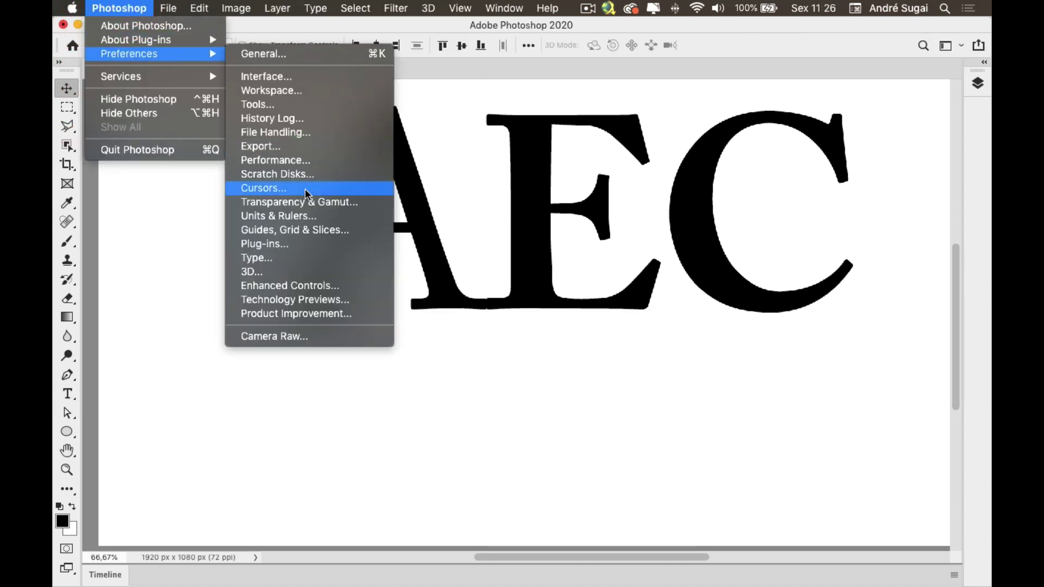
left_click(298, 259)
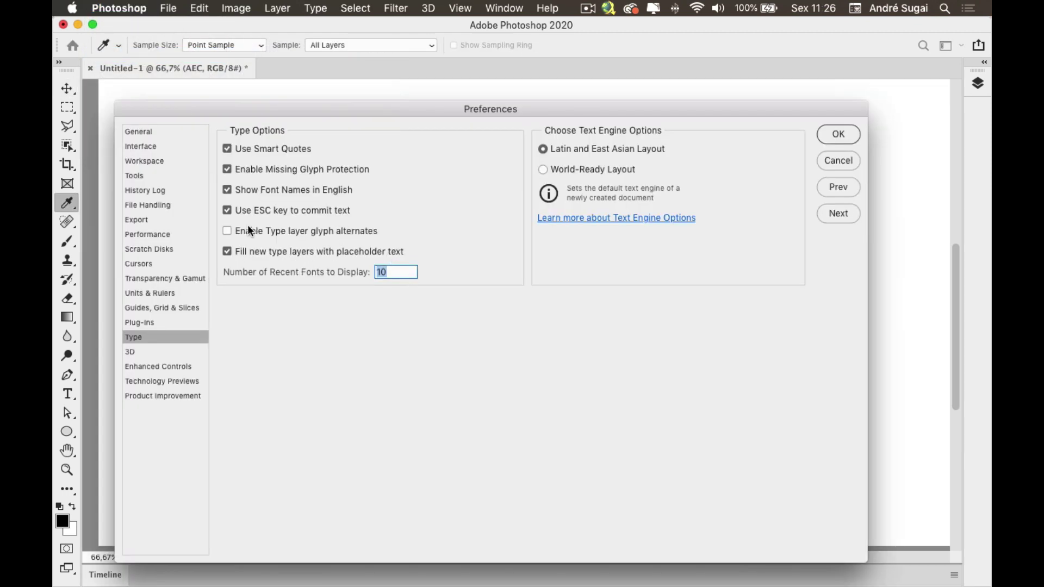
left_click(225, 229)
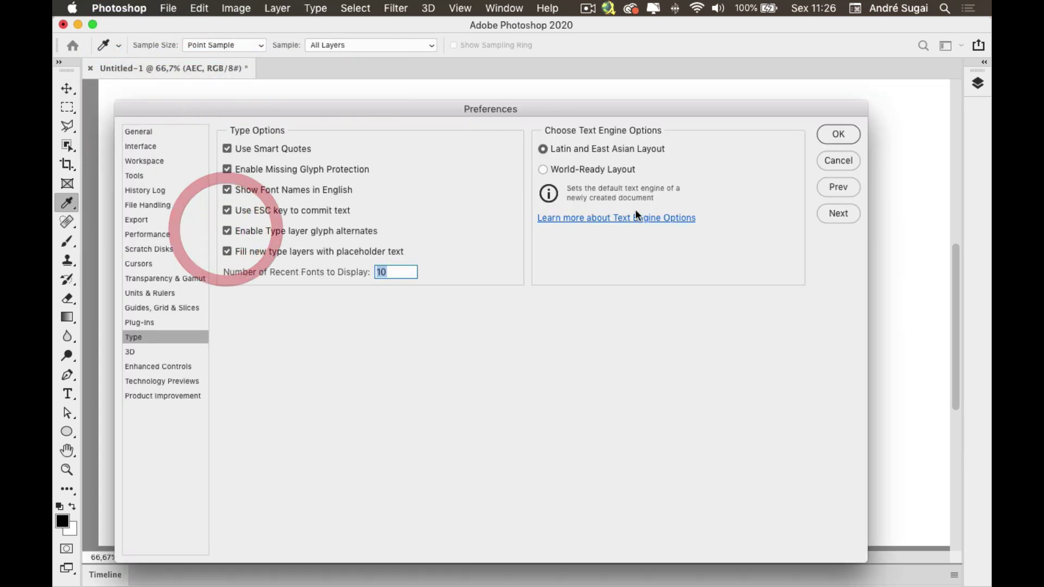
left_click(839, 136)
key("v")
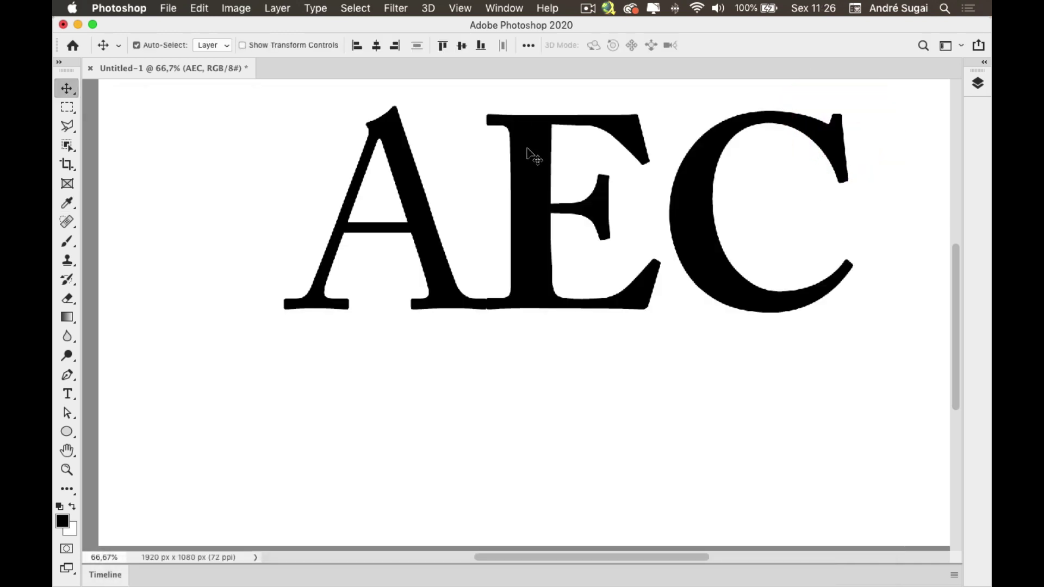
Step: Select the A and apply its ornamental alternate from the Glyphs panel's alternates list
scroll(106, 231, "right", 5)
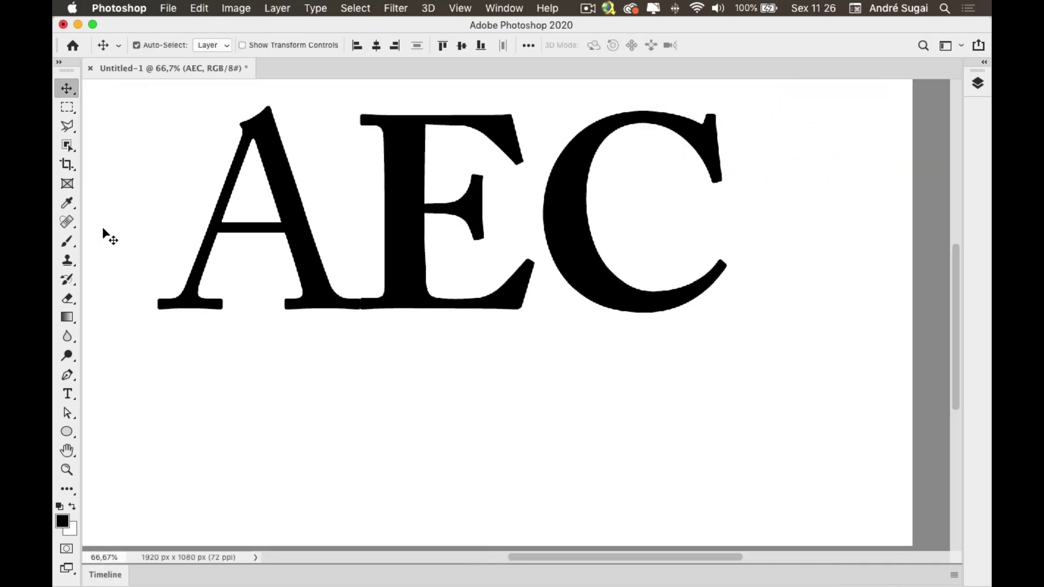
left_click(67, 393)
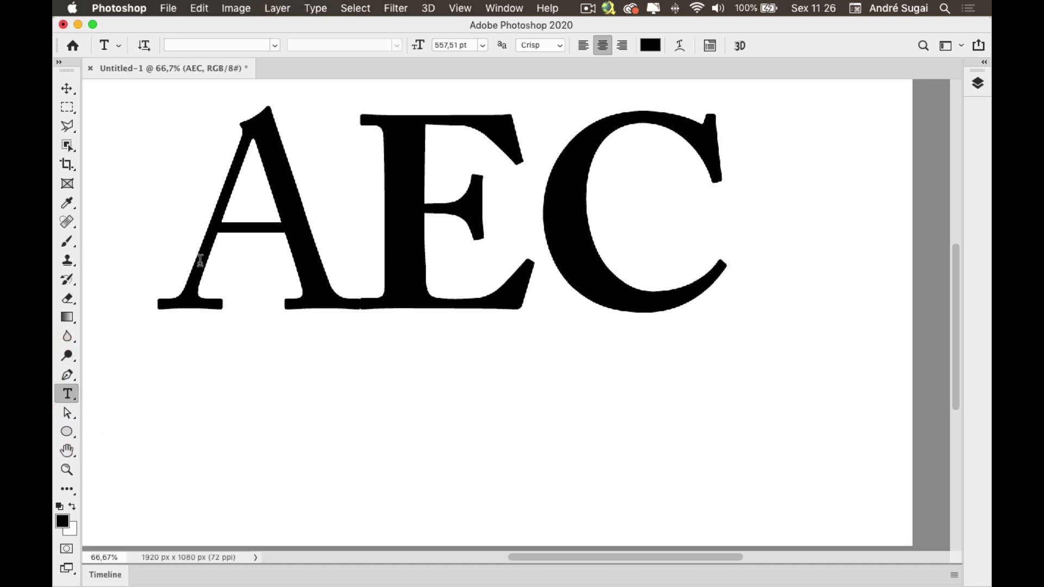
left_click_drag(200, 260, 299, 253)
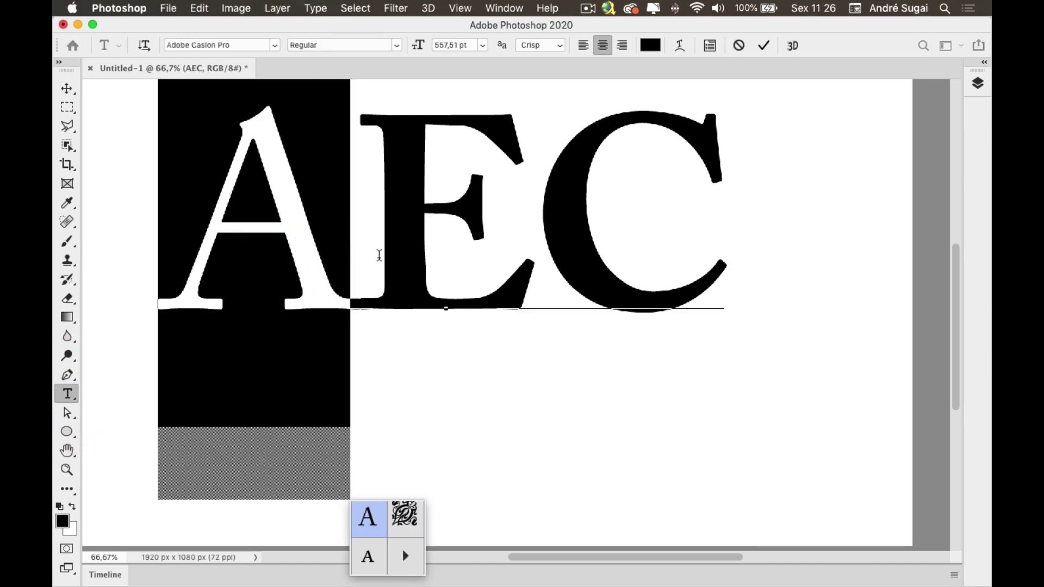
left_click(405, 555)
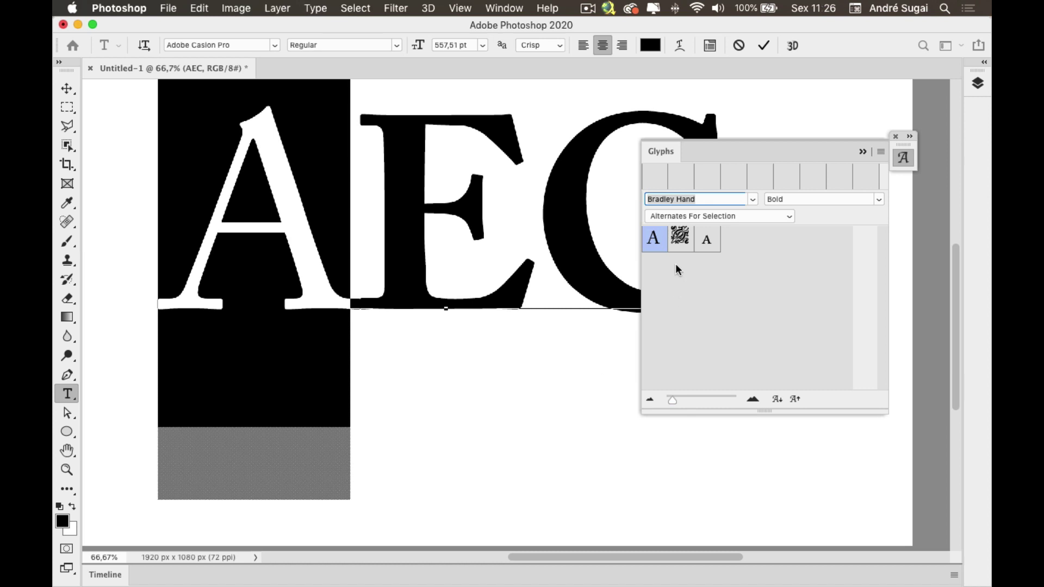
left_click(705, 246)
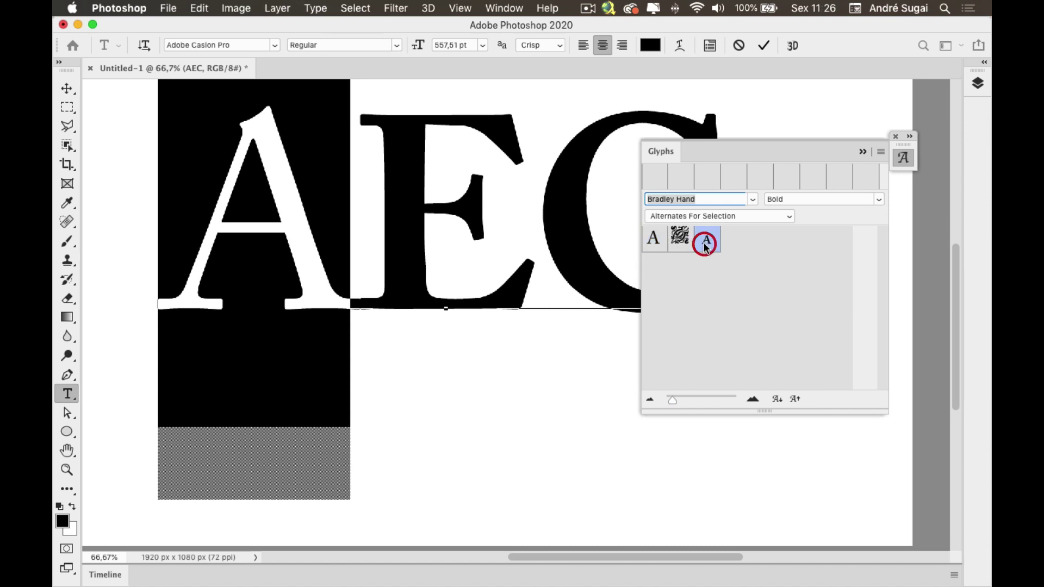
left_click(675, 242)
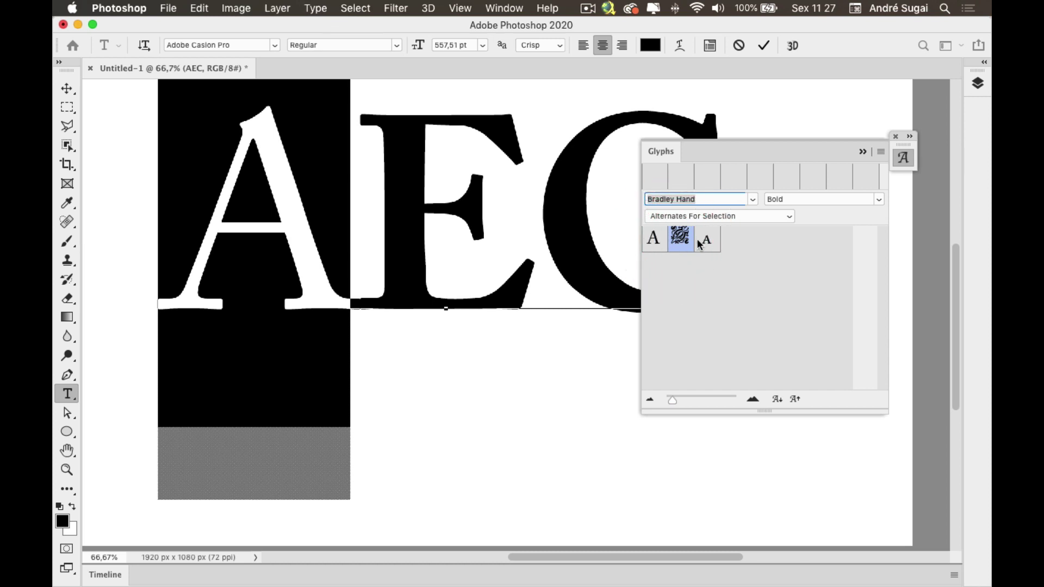
double_click(680, 237)
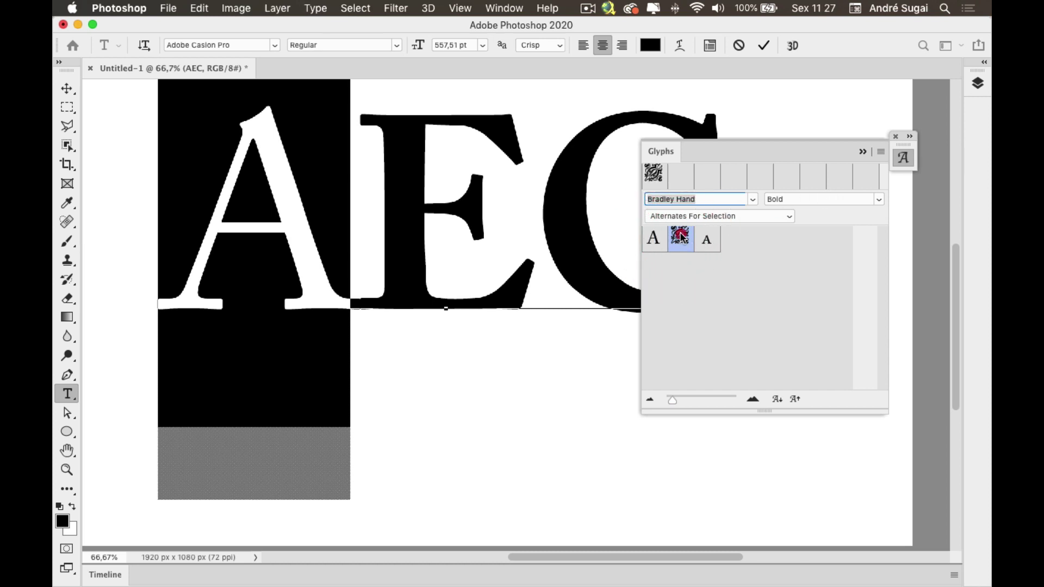